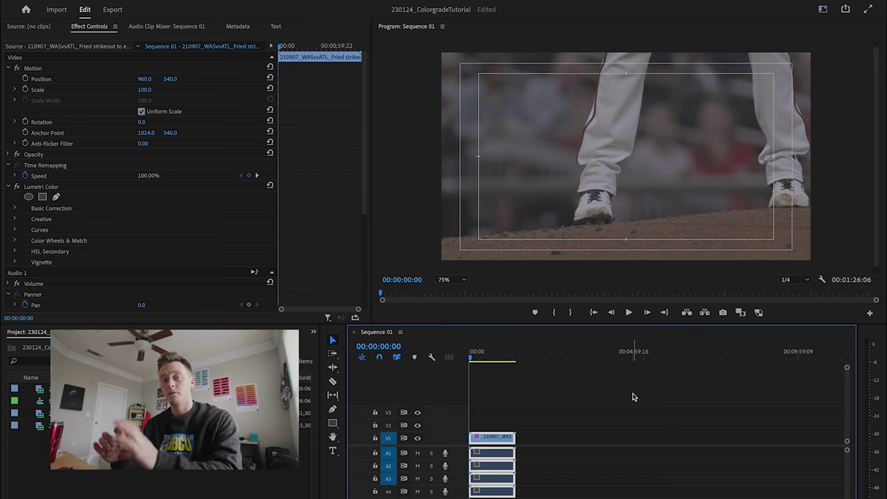
Scrub and play the sequence to stop on the pitcher's face close-up at 00:00:57:03
{"action": "left_click", "coordinate": [482, 355]}
{"action": "left_click_drag", "start_coordinate": [483, 355], "coordinate": [499, 358]}
{"action": "key", "text": "space"}
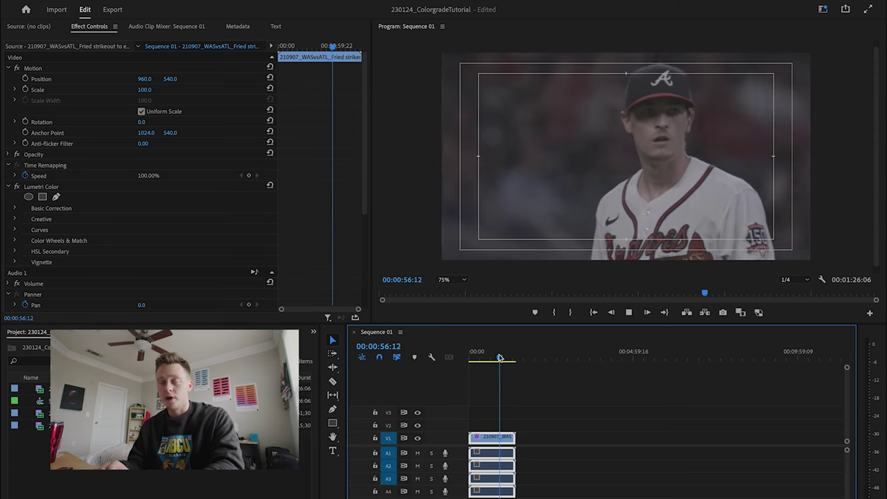
{"action": "key", "text": "space"}
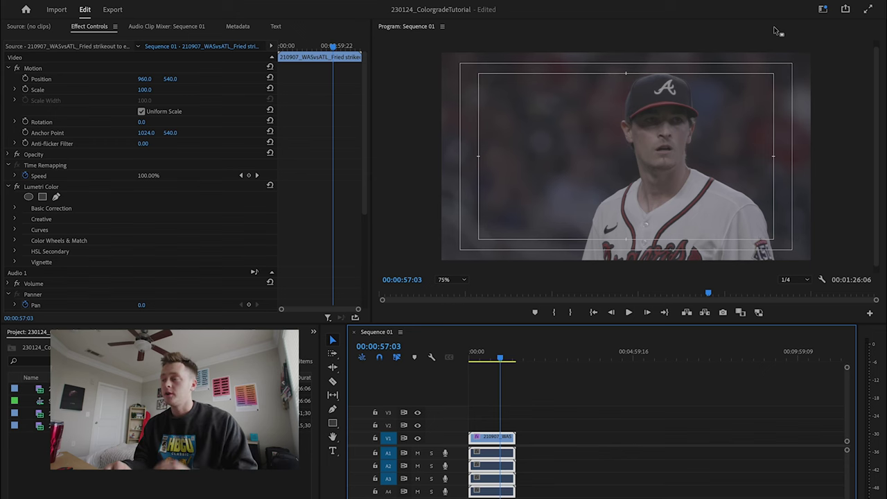
Switch Premiere Pro to the Color workspace
{"action": "left_click", "coordinate": [822, 9]}
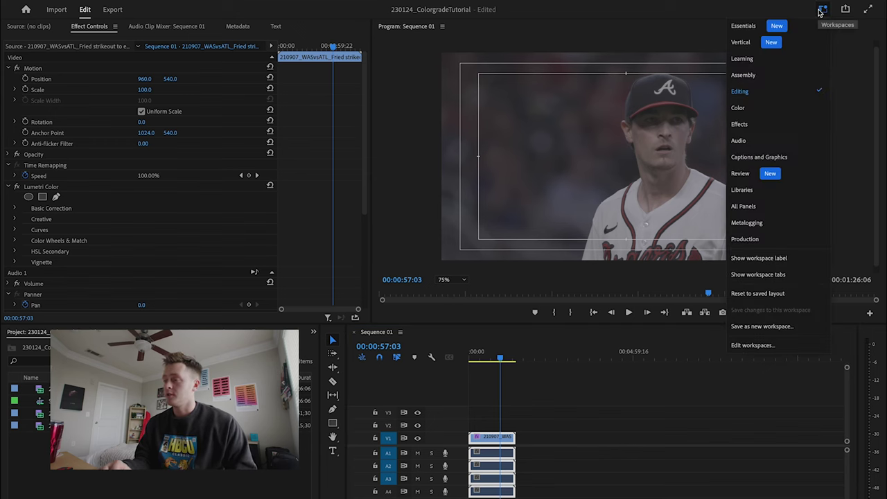
{"action": "left_click", "coordinate": [758, 114]}
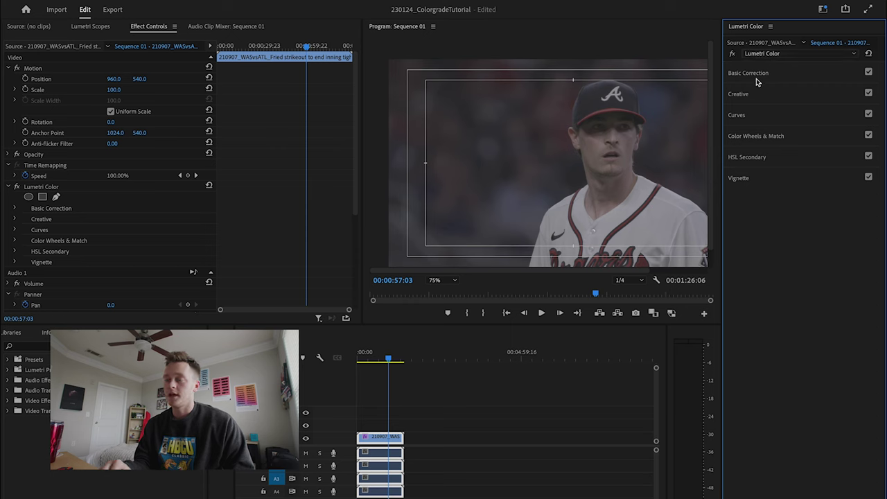
{"action": "left_click", "coordinate": [320, 2]}
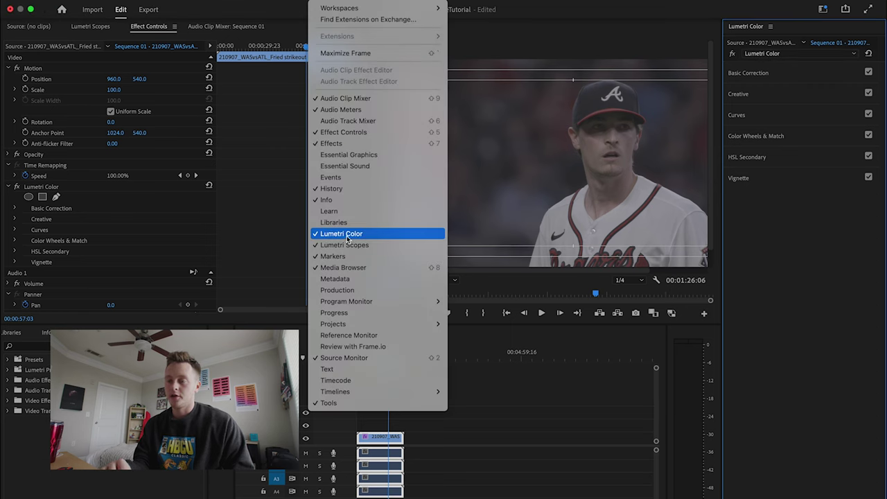
{"action": "key", "text": "Escape"}
Search Effects for 'lumetri col', apply Lumetri Color to the pitcher clip, and clear the search
{"action": "left_click", "coordinate": [84, 347]}
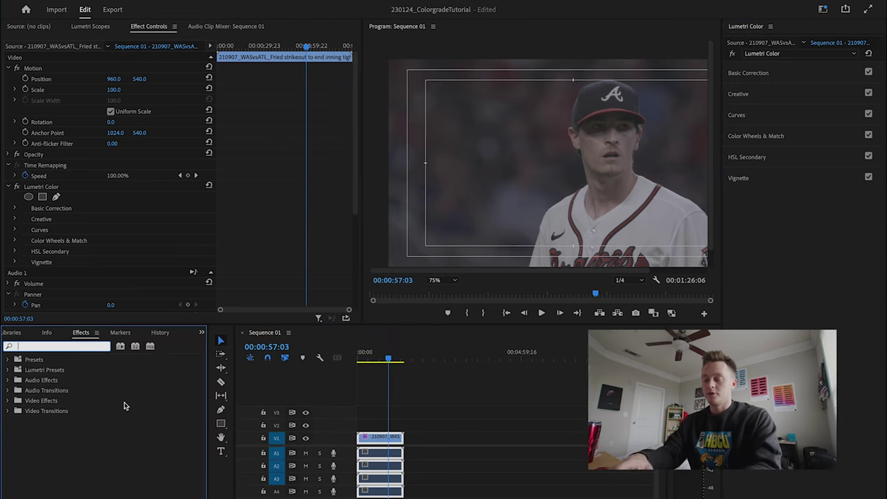
{"action": "type", "text": "lumetri"}
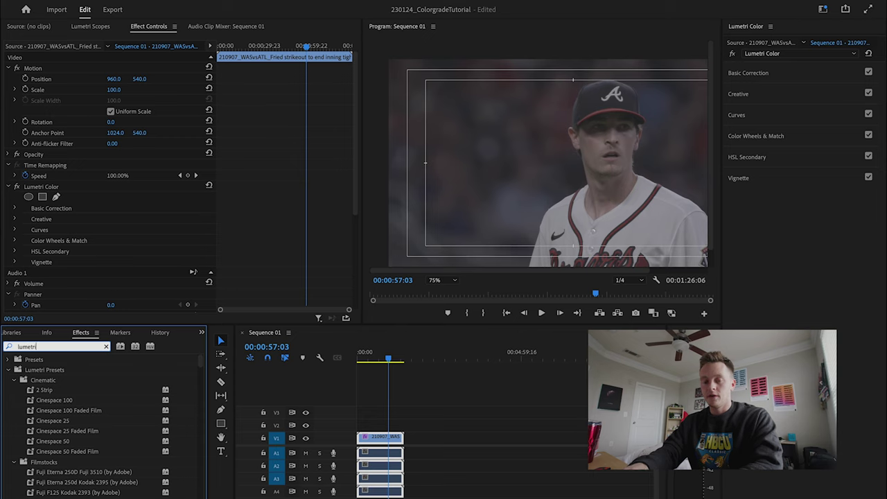
{"action": "type", "text": " col"}
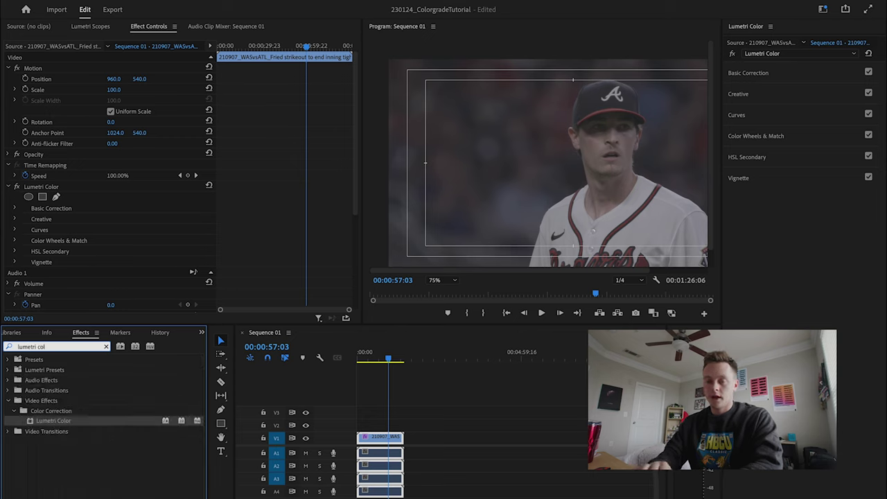
{"action": "left_click_drag", "start_coordinate": [56, 422], "coordinate": [391, 449]}
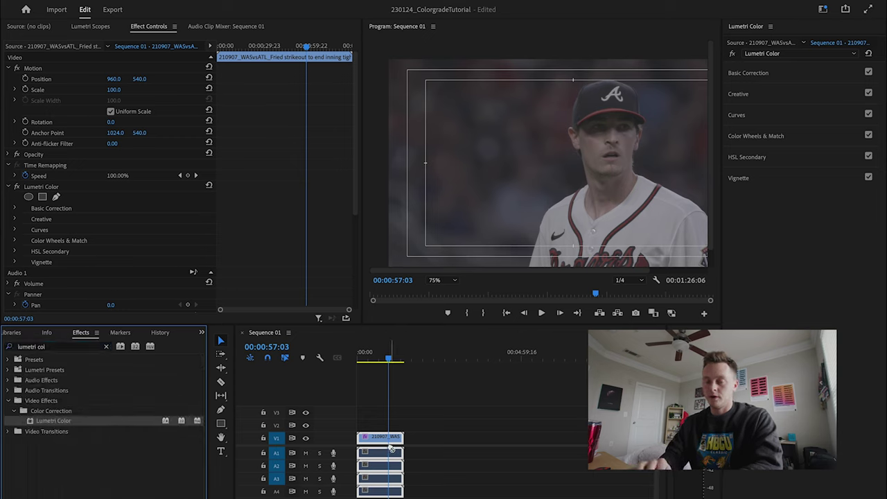
{"action": "left_click", "coordinate": [106, 347]}
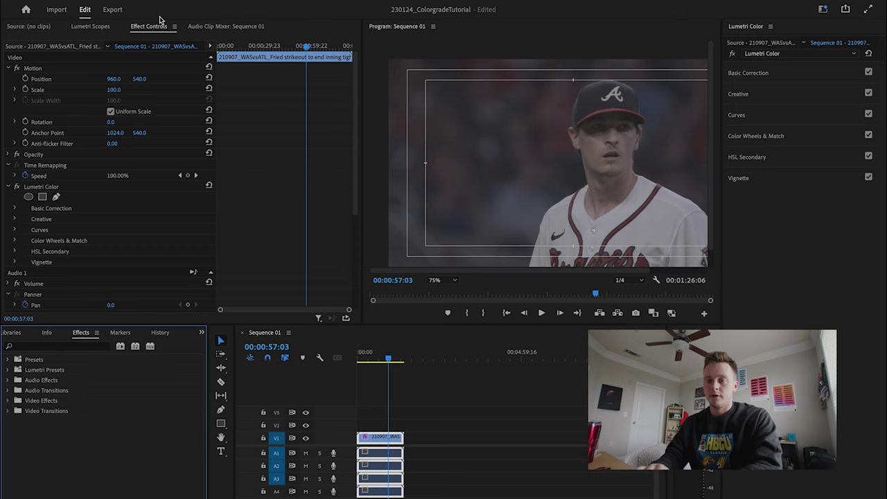
Expand Lumetri's Basic Correction section and open the Input LUT dropdown
{"action": "left_click", "coordinate": [748, 73]}
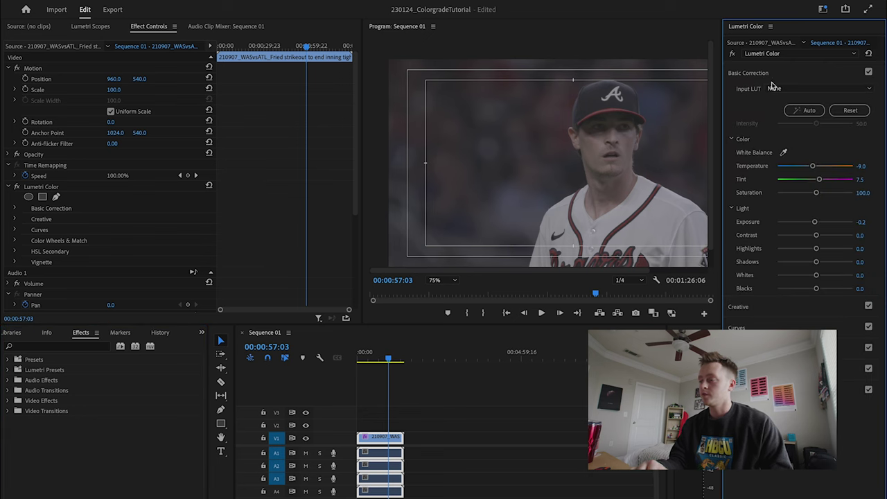
{"action": "left_click", "coordinate": [774, 88]}
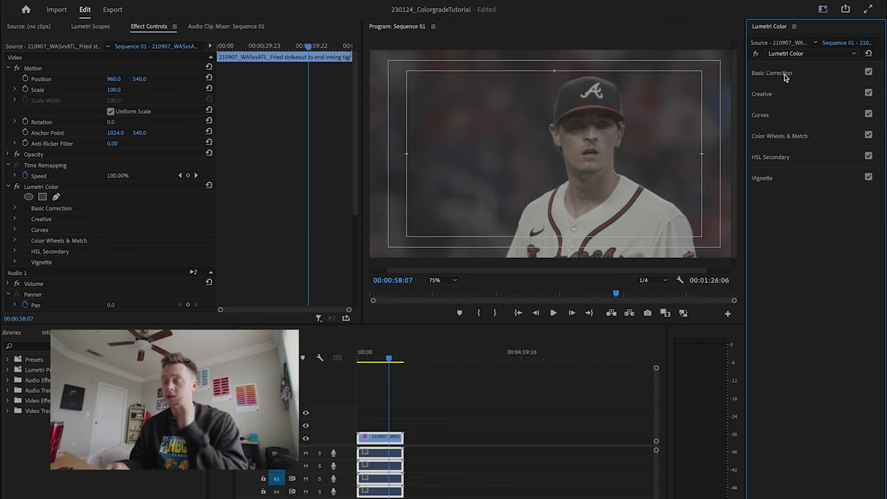
Reopen Basic Correction and browse from Input LUT to the LUTS folder
{"action": "left_click", "coordinate": [785, 76]}
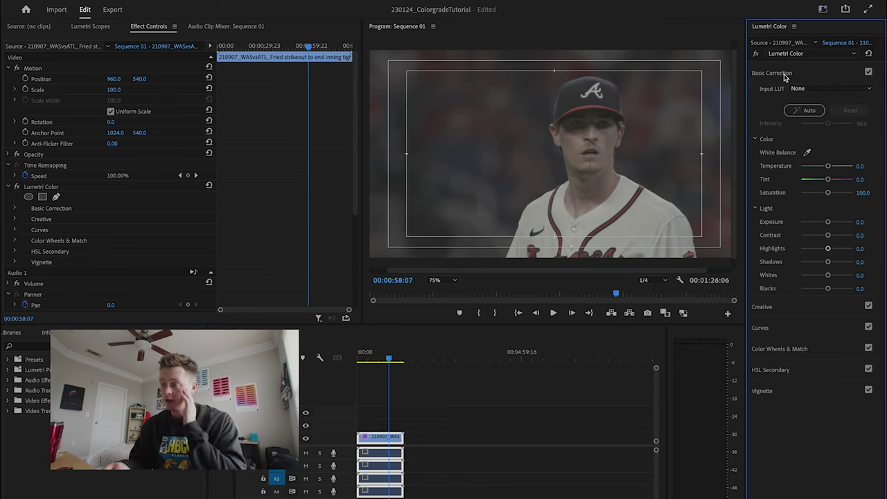
{"action": "left_click", "coordinate": [785, 77]}
{"action": "left_click", "coordinate": [786, 76]}
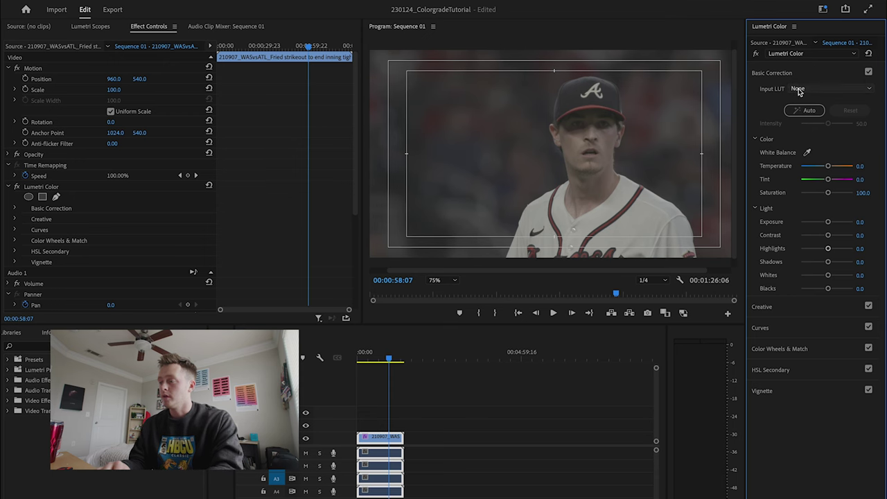
{"action": "left_click", "coordinate": [799, 90]}
{"action": "left_click", "coordinate": [775, 121]}
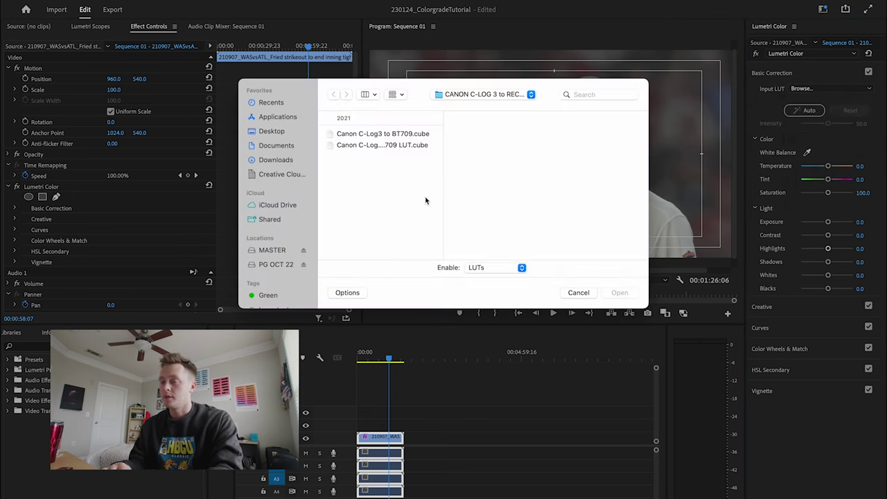
{"action": "left_click", "coordinate": [484, 95]}
{"action": "left_click", "coordinate": [458, 106]}
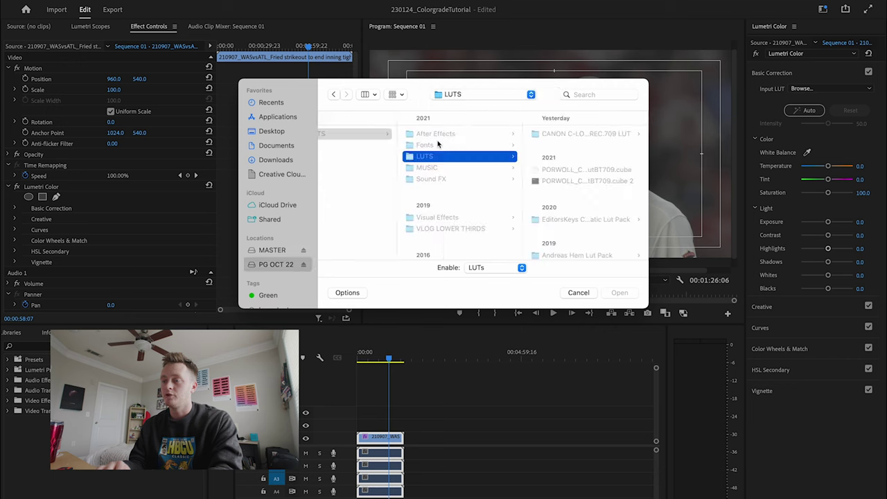
Load 'Canon C-Log3 to Rec.709 LUT.cube' from the Canon Rec.709 folder as input LUT
{"action": "scroll", "coordinate": [474, 217], "scroll_direction": "left", "scroll_amount": 2}
{"action": "scroll", "coordinate": [464, 217], "scroll_direction": "right", "scroll_amount": 2}
{"action": "scroll", "coordinate": [454, 218], "scroll_direction": "down", "scroll_amount": 2}
{"action": "scroll", "coordinate": [445, 217], "scroll_direction": "up", "scroll_amount": 2}
{"action": "left_click", "coordinate": [595, 135]}
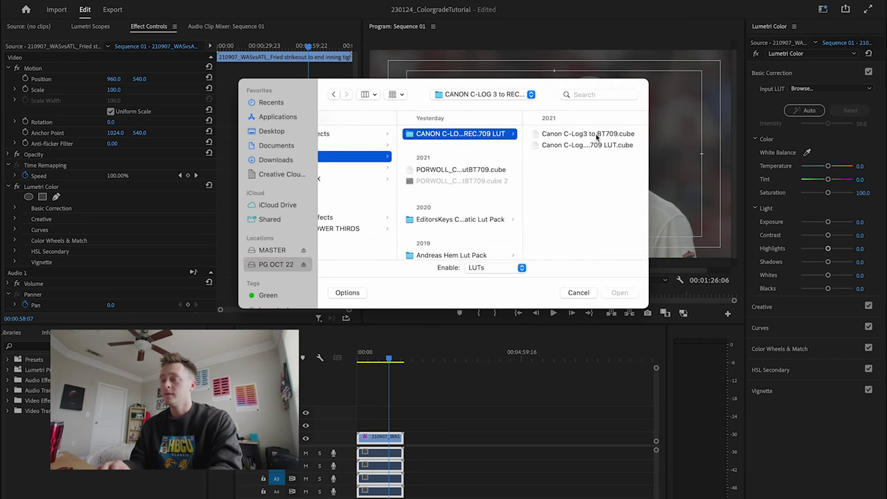
{"action": "left_click", "coordinate": [594, 145]}
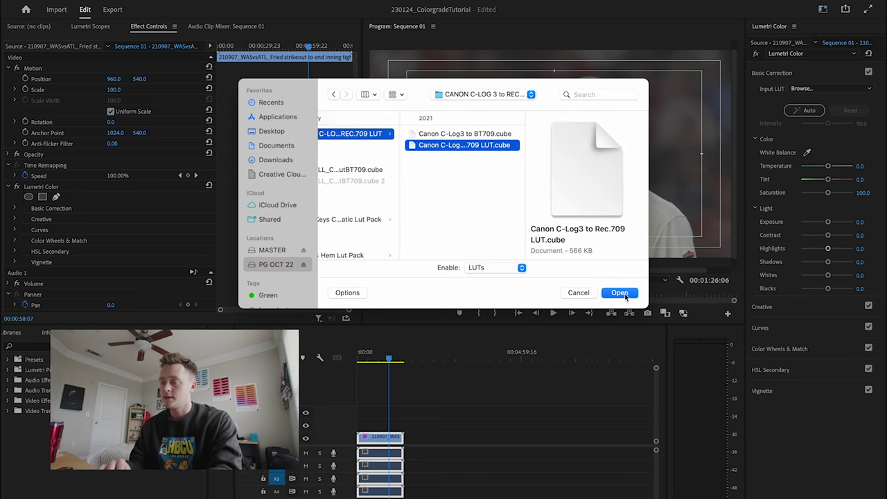
{"action": "left_click", "coordinate": [620, 294]}
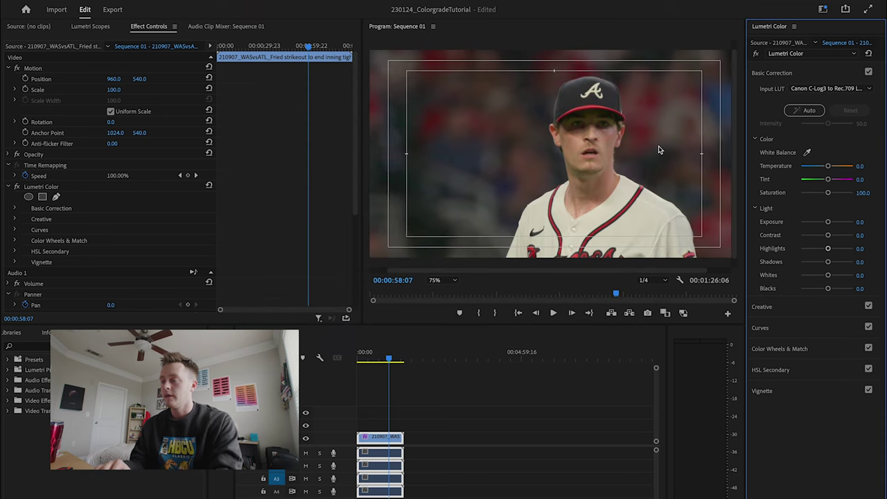
Preview the LUT-graded clip full screen, then return to the editing layout
{"action": "key", "text": "ctrl+grave"}
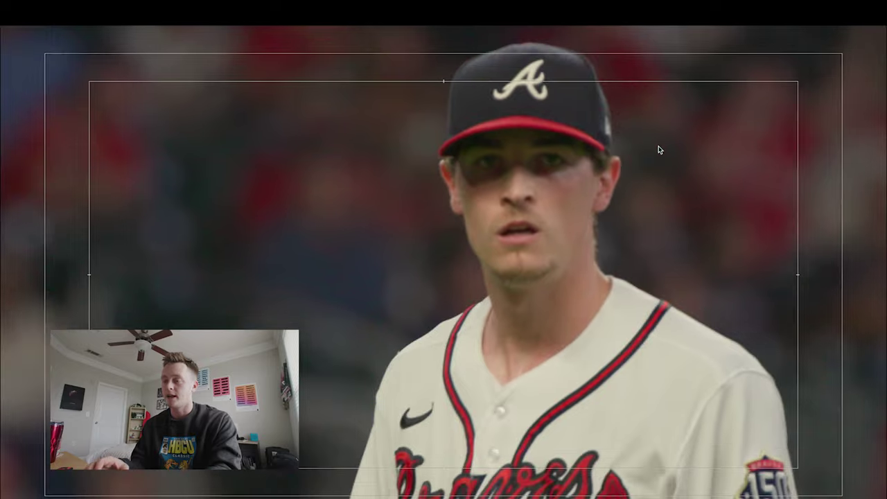
{"action": "key", "text": "space"}
{"action": "key", "text": "ctrl+grave"}
Neutralise white balance by sampling the white jersey, then play back the result
{"action": "left_click_drag", "start_coordinate": [388, 361], "coordinate": [386, 362]}
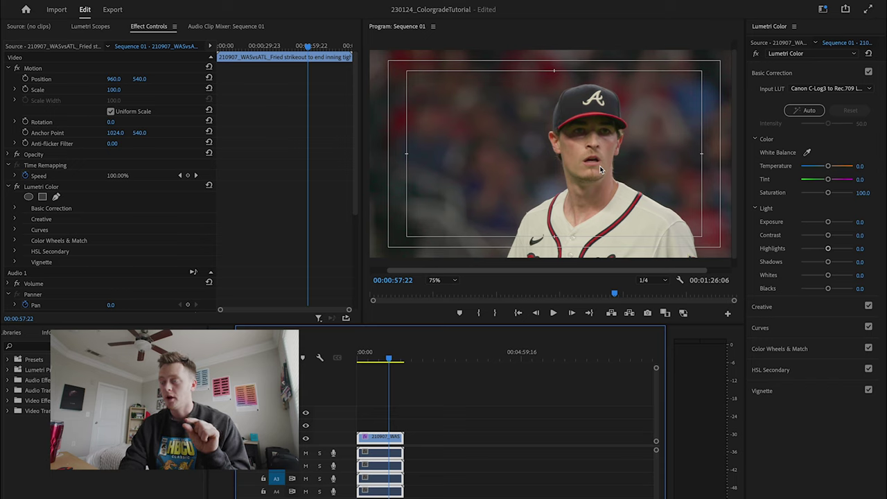
{"action": "left_click", "coordinate": [808, 154]}
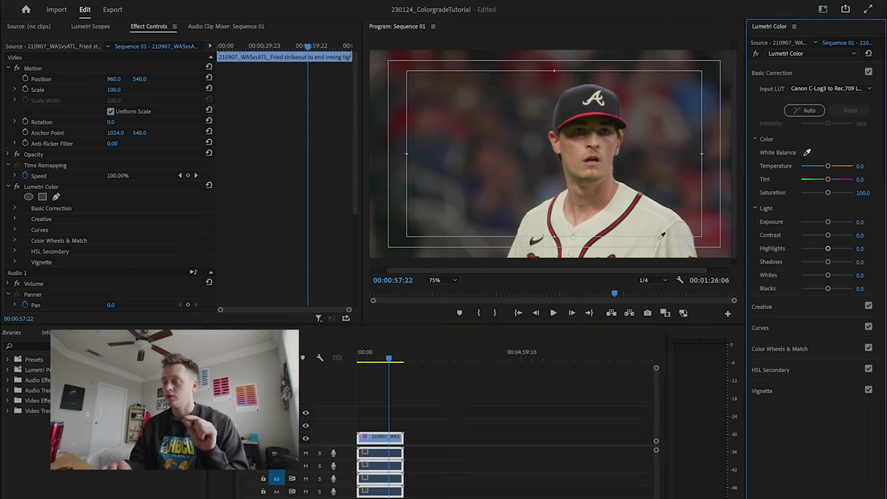
{"action": "left_click", "coordinate": [604, 219]}
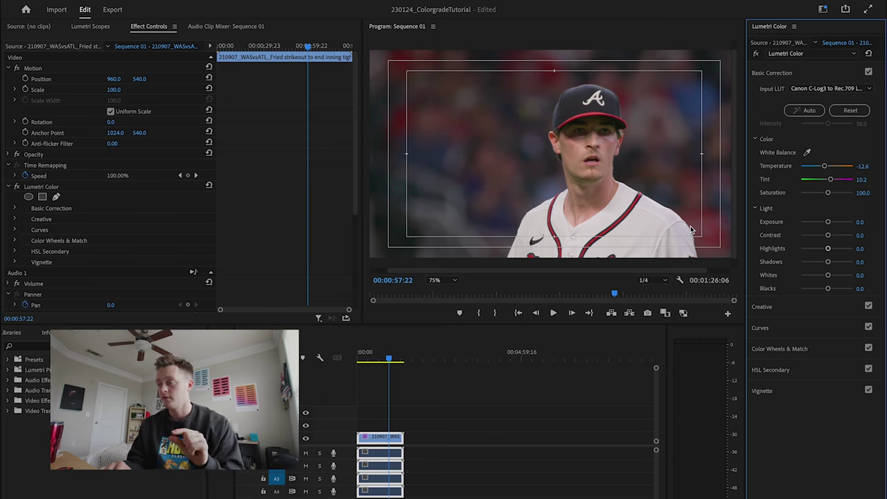
{"action": "left_click", "coordinate": [714, 229]}
{"action": "key", "text": "space"}
{"action": "key", "text": "space"}
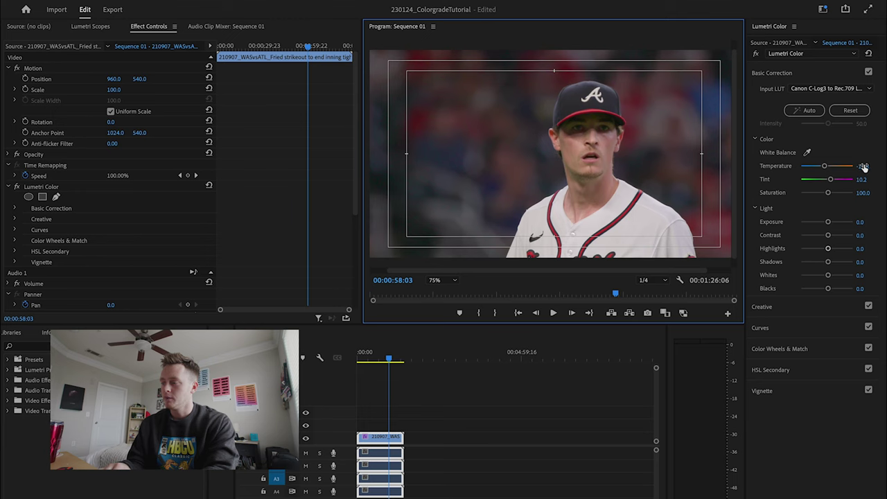
Set Temperature to -10.0 and Tint to 8.5
{"action": "left_click", "coordinate": [864, 166]}
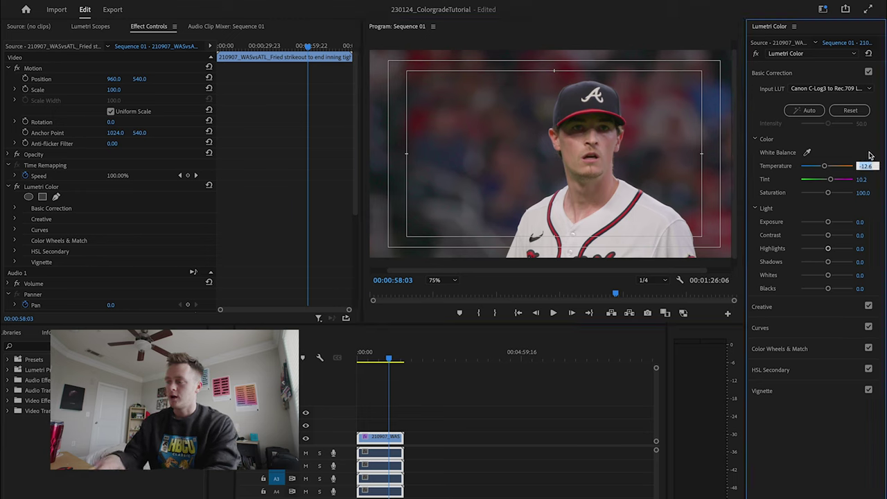
{"action": "type", "text": "-10"}
{"action": "key", "text": "Return"}
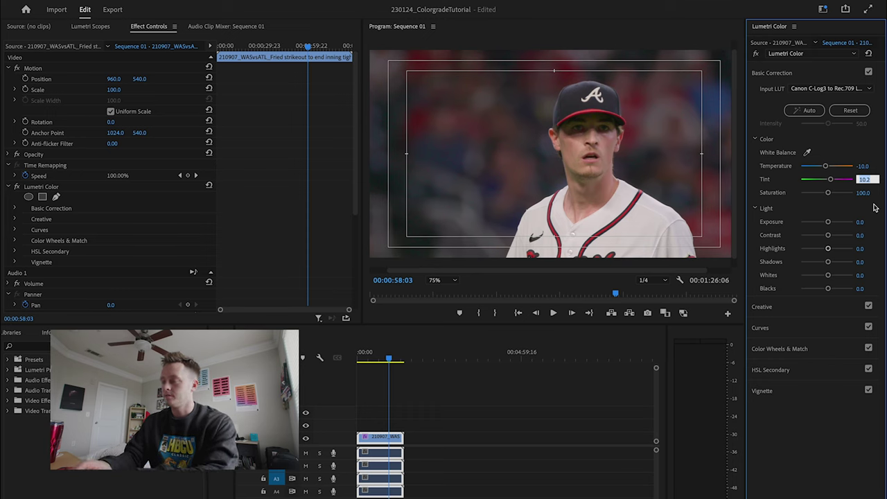
{"action": "key", "text": "Return"}
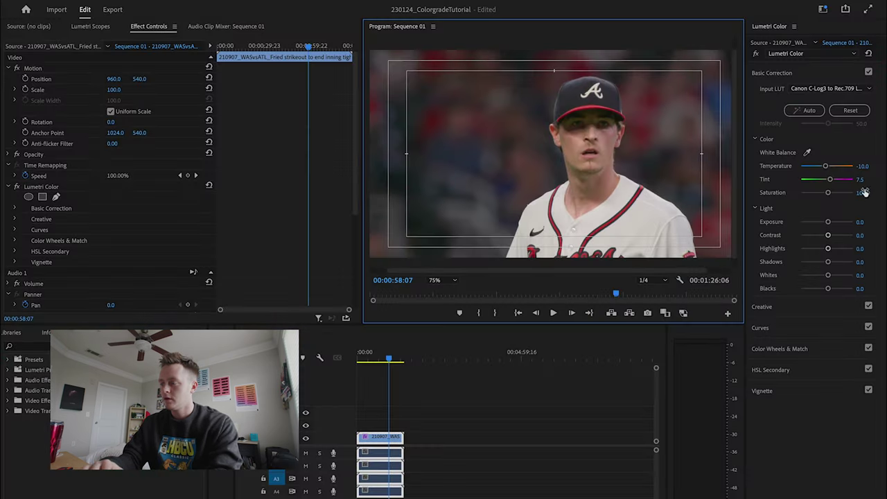
{"action": "left_click", "coordinate": [865, 178]}
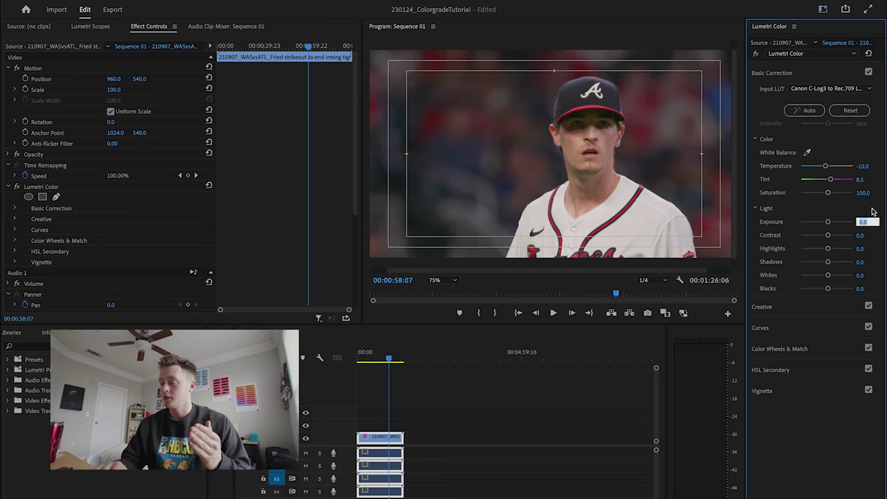
Enter an Exposure value of -0.2 in Basic Correction
{"action": "key", "text": "Tab"}
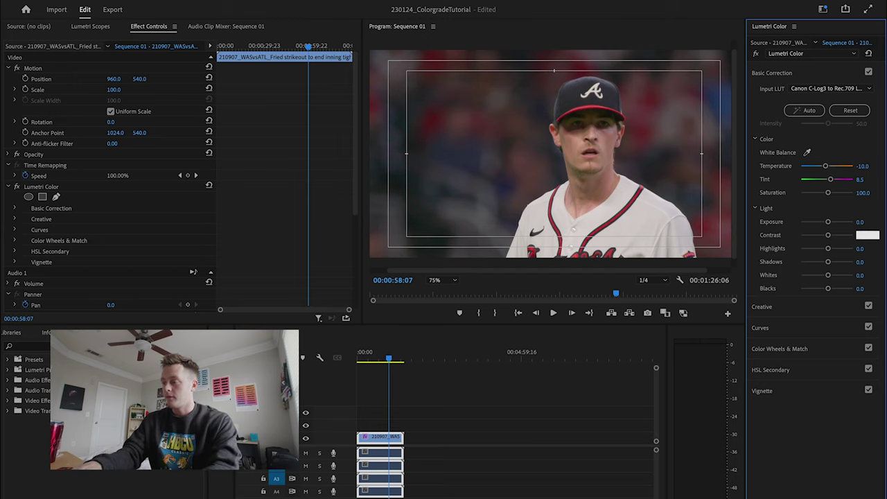
{"action": "left_click", "coordinate": [864, 221]}
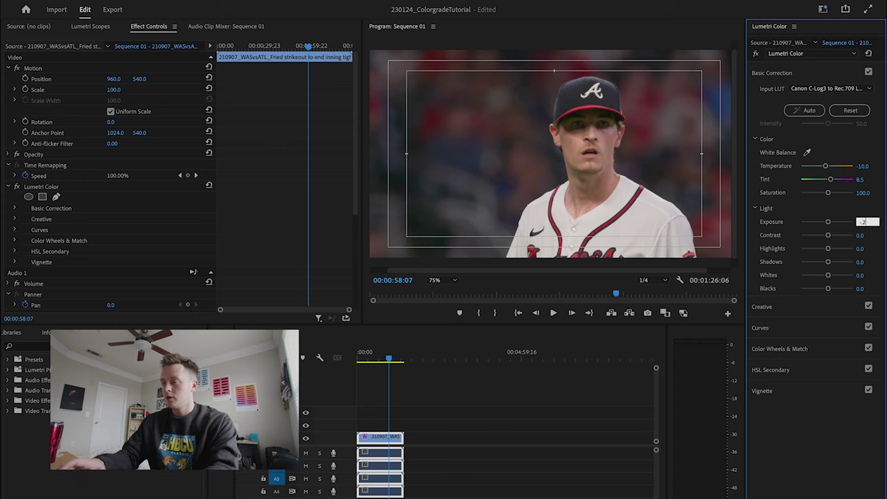
{"action": "key", "text": "Return"}
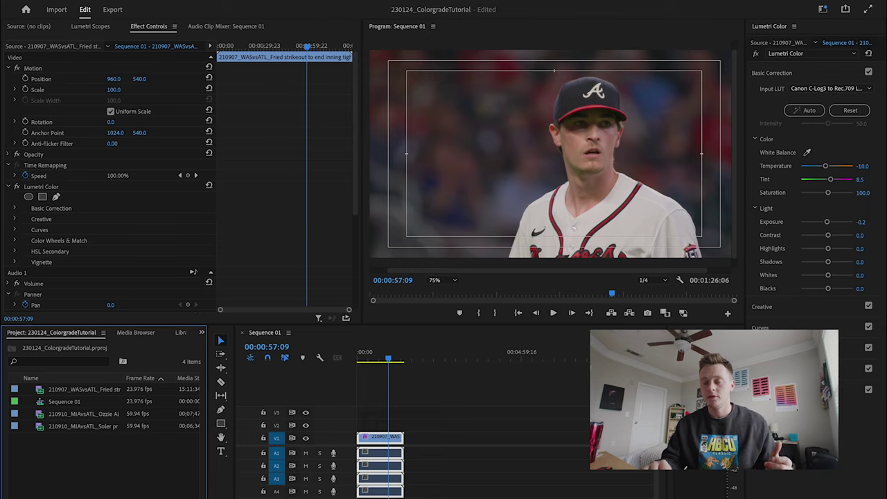
Create a new adjustment layer and place it on track V3 above the clip
{"action": "left_click", "coordinate": [197, 493]}
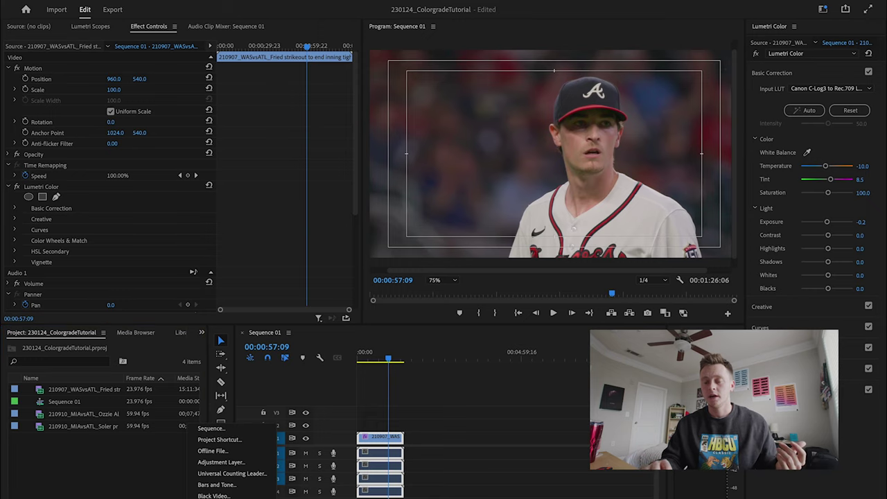
{"action": "left_click", "coordinate": [209, 462]}
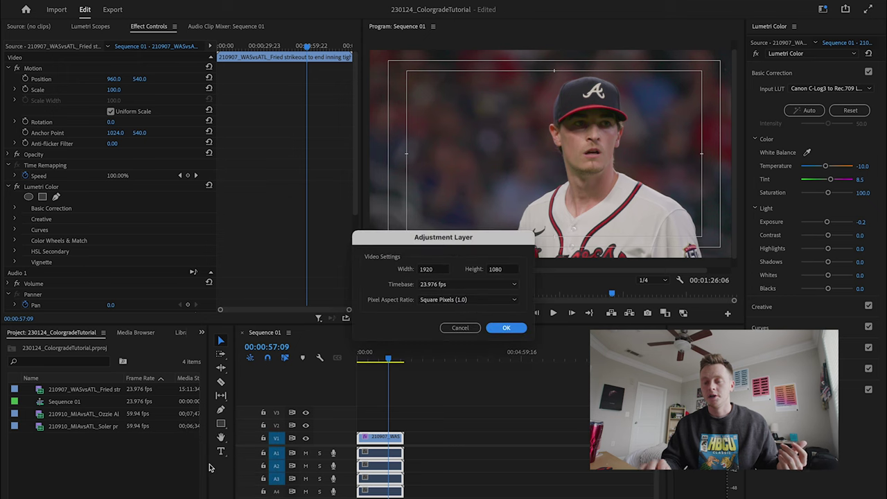
{"action": "left_click", "coordinate": [496, 332]}
{"action": "left_click_drag", "start_coordinate": [39, 393], "coordinate": [361, 414]}
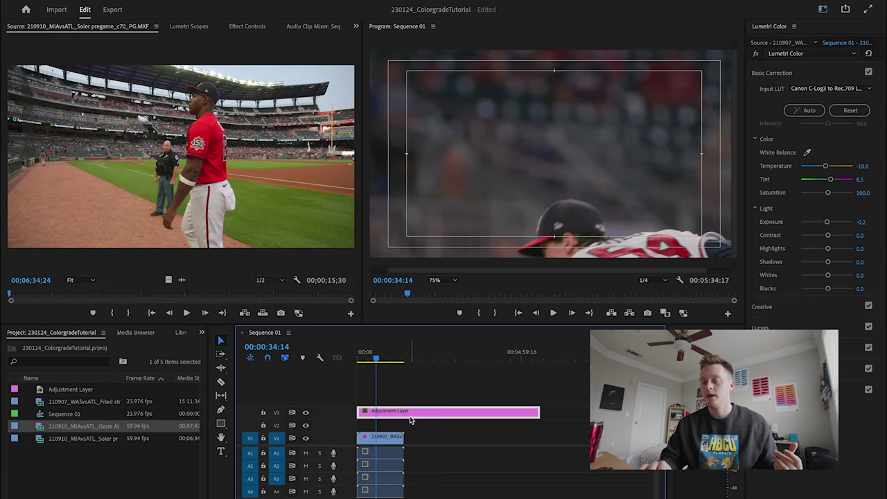
{"action": "left_click", "coordinate": [411, 416]}
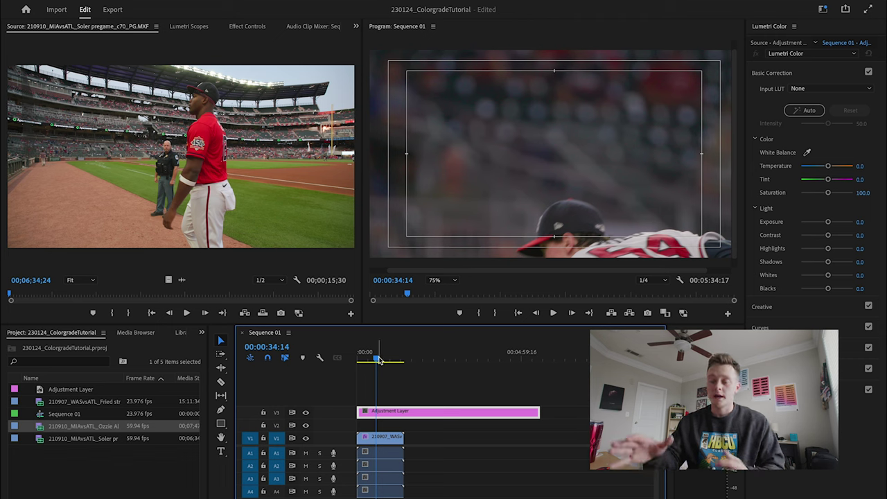
Paste a copy of the V1 pitcher clip directly after the original
{"action": "left_click_drag", "start_coordinate": [389, 355], "coordinate": [511, 365]}
{"action": "left_click", "coordinate": [397, 442]}
{"action": "left_click", "coordinate": [399, 356]}
{"action": "left_click", "coordinate": [438, 358]}
{"action": "key", "text": "ctrl+v"}
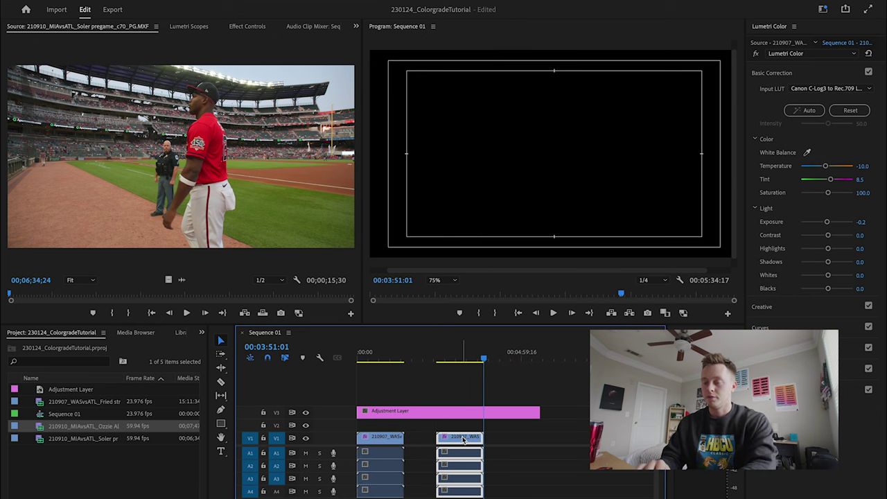
{"action": "double_click", "coordinate": [460, 438]}
{"action": "left_click_drag", "start_coordinate": [460, 438], "coordinate": [429, 438]}
{"action": "left_click", "coordinate": [416, 357]}
{"action": "left_click", "coordinate": [416, 357]}
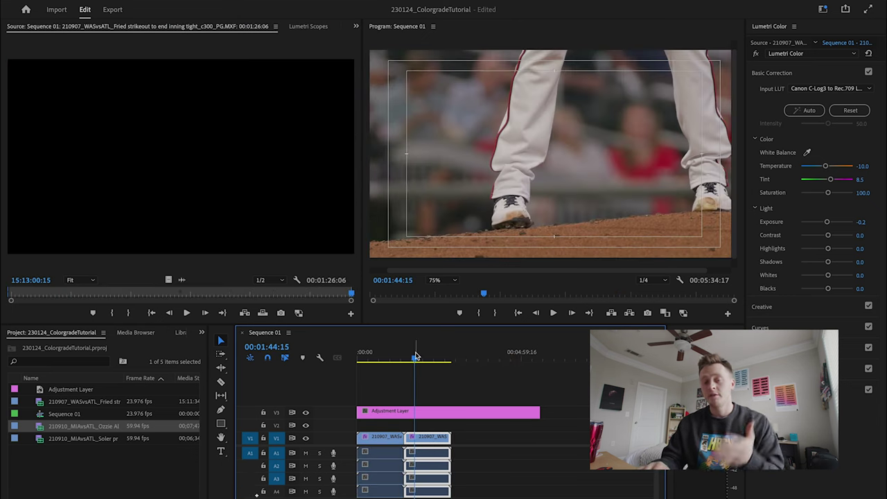
{"action": "left_click", "coordinate": [466, 412]}
{"action": "left_click_drag", "start_coordinate": [406, 356], "coordinate": [428, 354]}
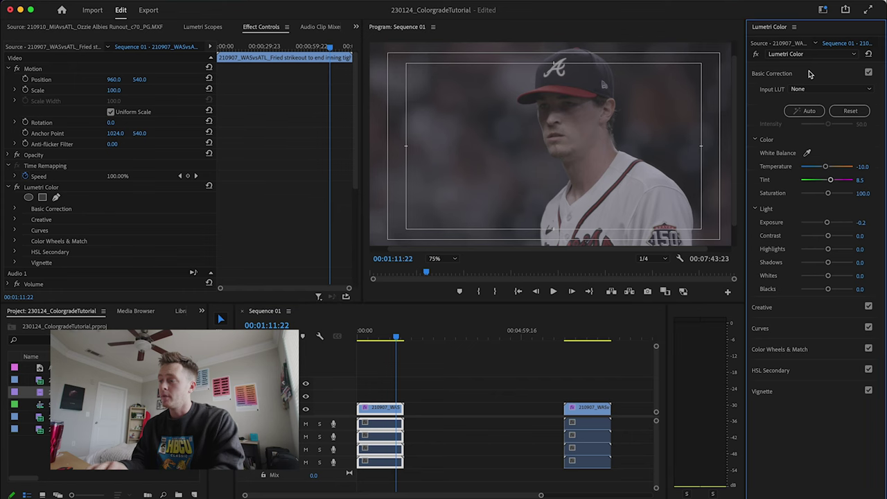
Browse to 'K_TONE Vintage_KODACHROME.cube' and load it as the Input LUT
{"action": "left_click", "coordinate": [808, 74]}
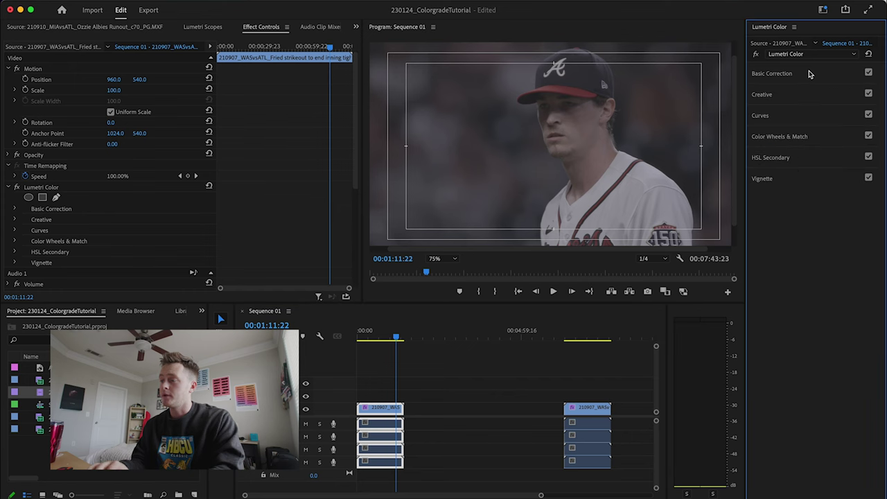
{"action": "left_click", "coordinate": [801, 77]}
{"action": "left_click", "coordinate": [866, 89]}
{"action": "left_click", "coordinate": [857, 123]}
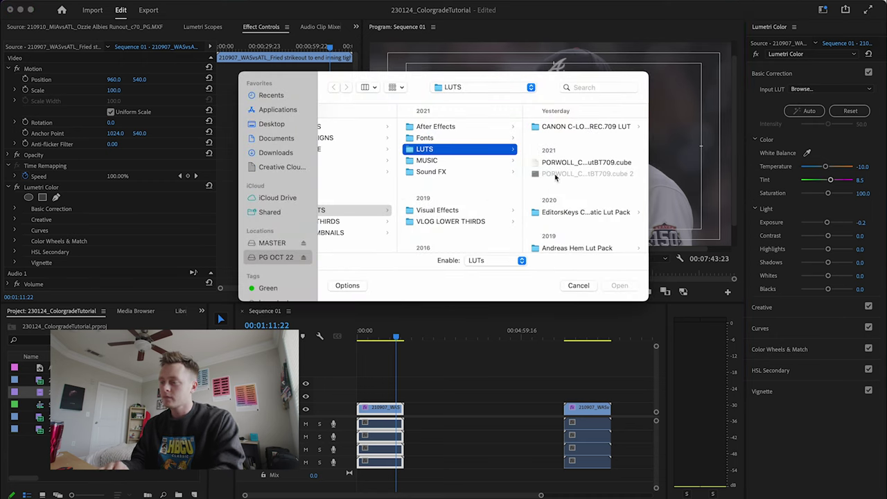
{"action": "scroll", "coordinate": [554, 177], "scroll_direction": "down", "scroll_amount": 5}
{"action": "left_click", "coordinate": [582, 244]}
{"action": "key", "text": "space"}
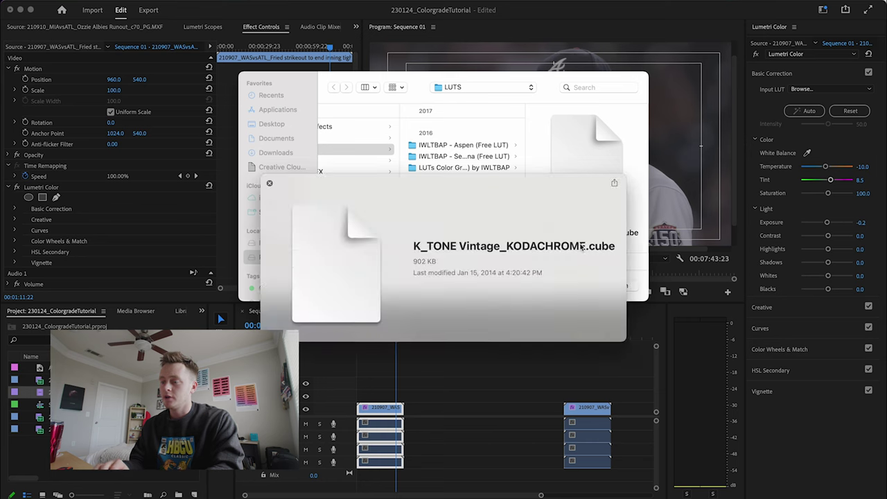
{"action": "key", "text": "space"}
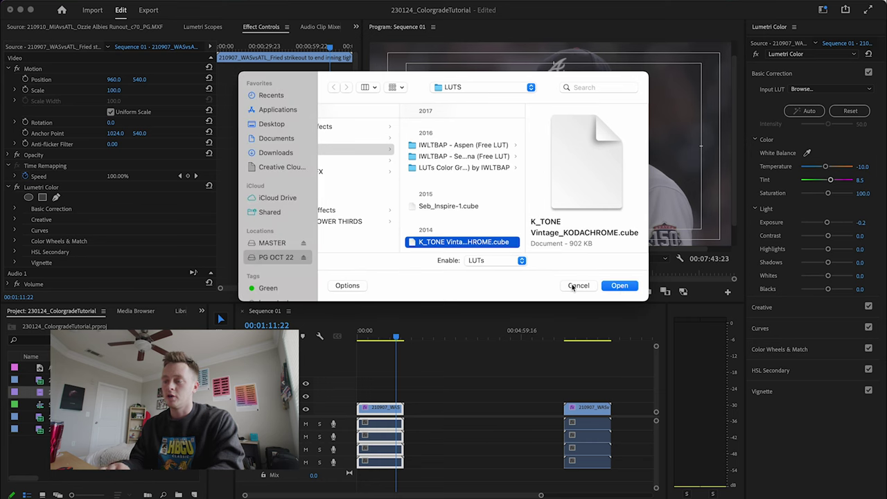
{"action": "left_click", "coordinate": [620, 286]}
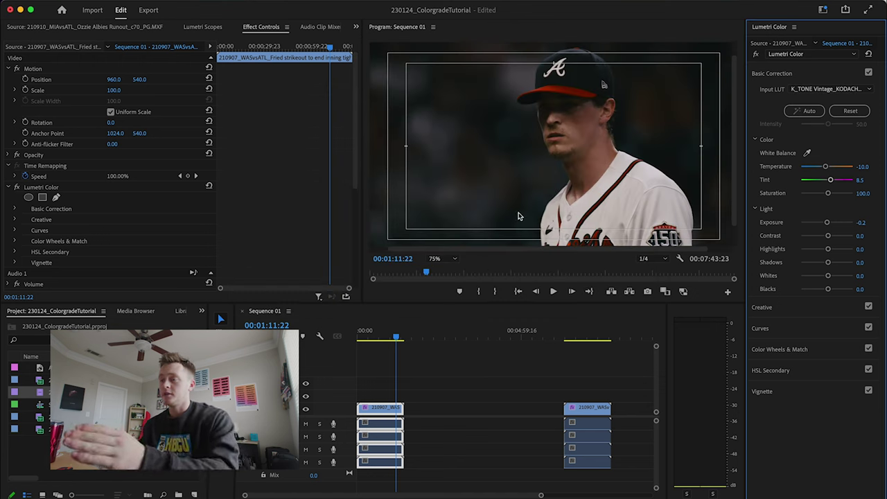
Set playback resolution to Full, reset Exposure to 0.0, and lift Shadows to 35.3
{"action": "left_click", "coordinate": [652, 266]}
{"action": "left_click", "coordinate": [650, 261]}
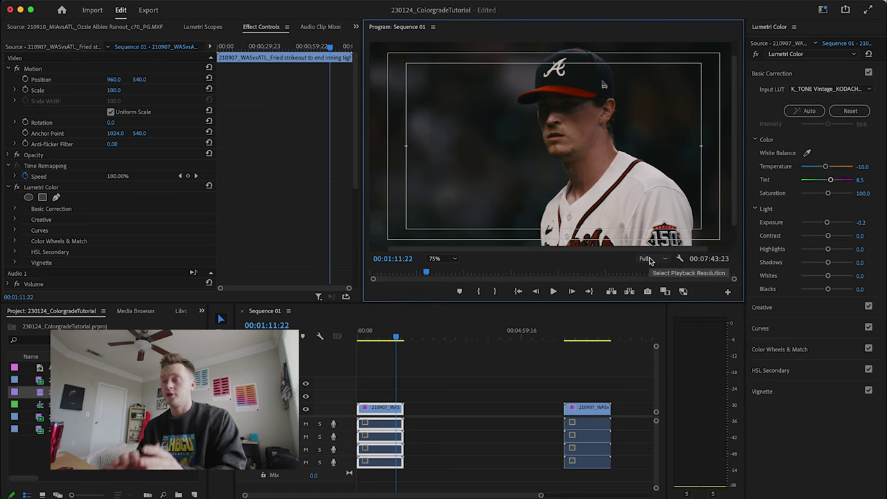
{"action": "double_click", "coordinate": [827, 222]}
{"action": "left_click_drag", "start_coordinate": [828, 262], "coordinate": [836, 266]}
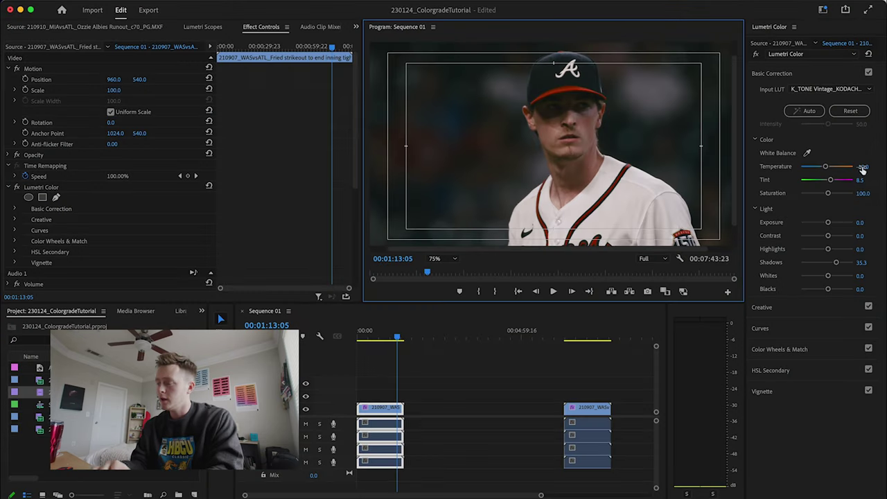
Return Temperature to 0.0 and enter a Tint of 6.0
{"action": "left_click_drag", "start_coordinate": [863, 169], "coordinate": [868, 173]}
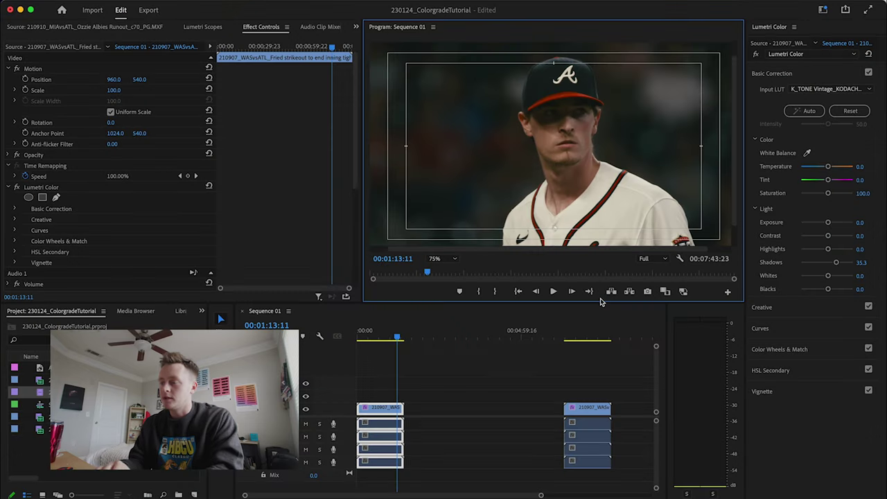
{"action": "left_click_drag", "start_coordinate": [861, 179], "coordinate": [859, 179]}
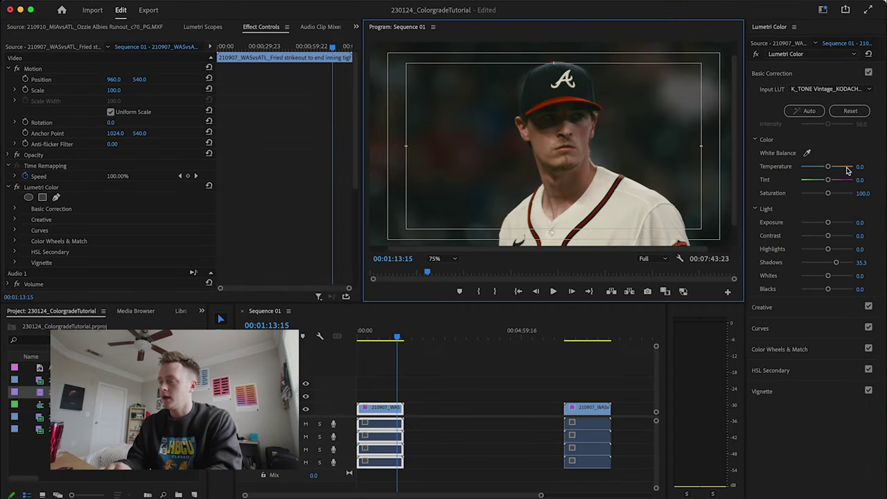
{"action": "left_click", "coordinate": [861, 180]}
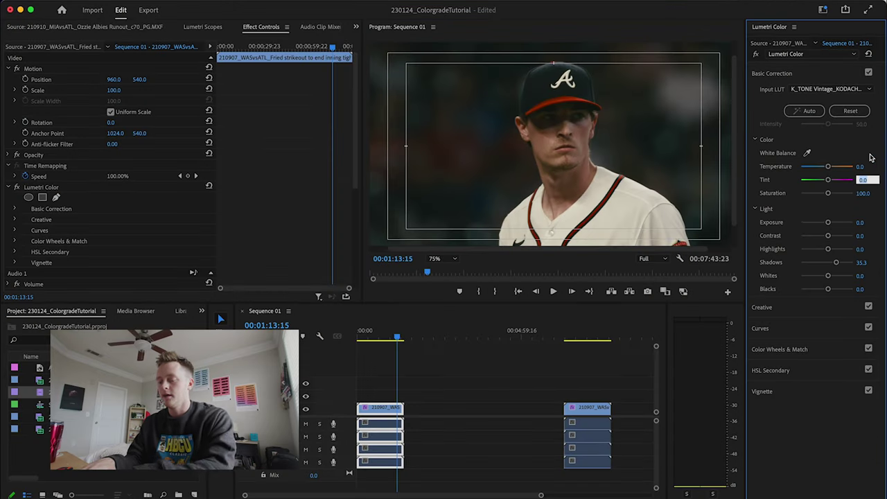
{"action": "type", "text": "6"}
{"action": "key", "text": "Return"}
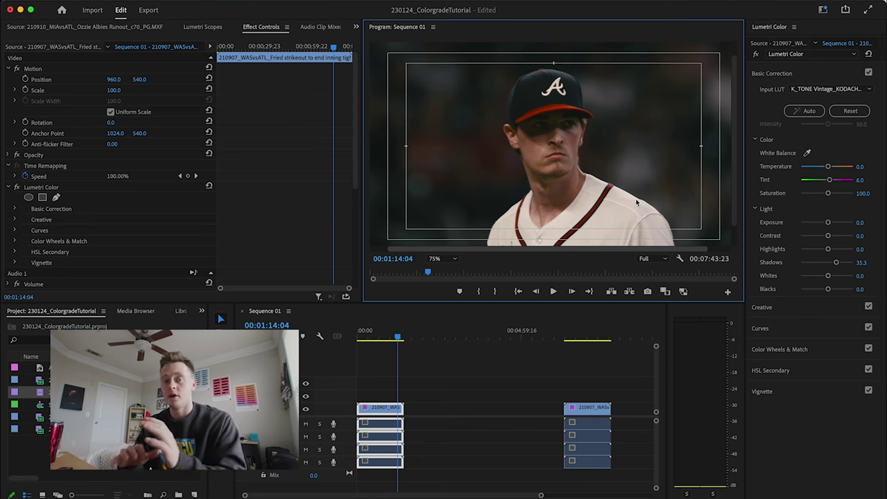
Move the second pitcher clip directly after the first on the timeline
{"action": "left_click", "coordinate": [575, 337]}
{"action": "left_click_drag", "start_coordinate": [588, 414], "coordinate": [427, 415]}
{"action": "left_click", "coordinate": [394, 338]}
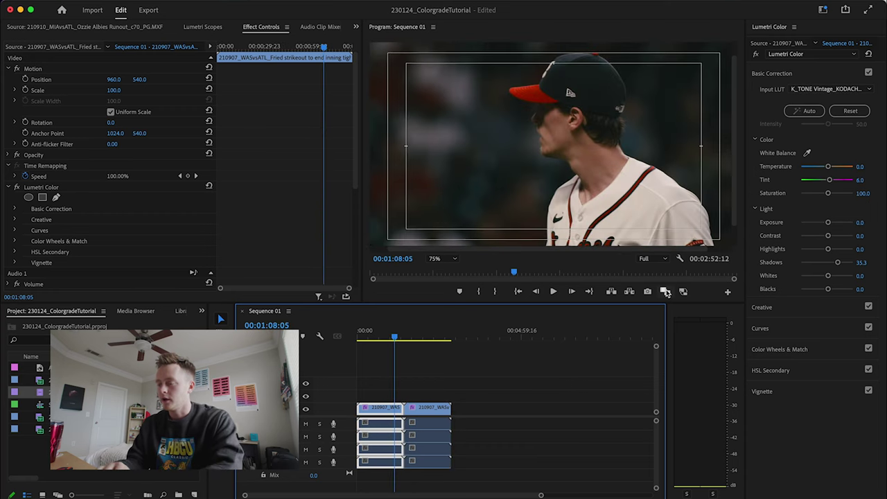
Compare the Kodachrome and C-Log3 grades side by side in full-screen Comparison View
{"action": "left_click", "coordinate": [664, 291]}
{"action": "left_click_drag", "start_coordinate": [415, 338], "coordinate": [435, 338]}
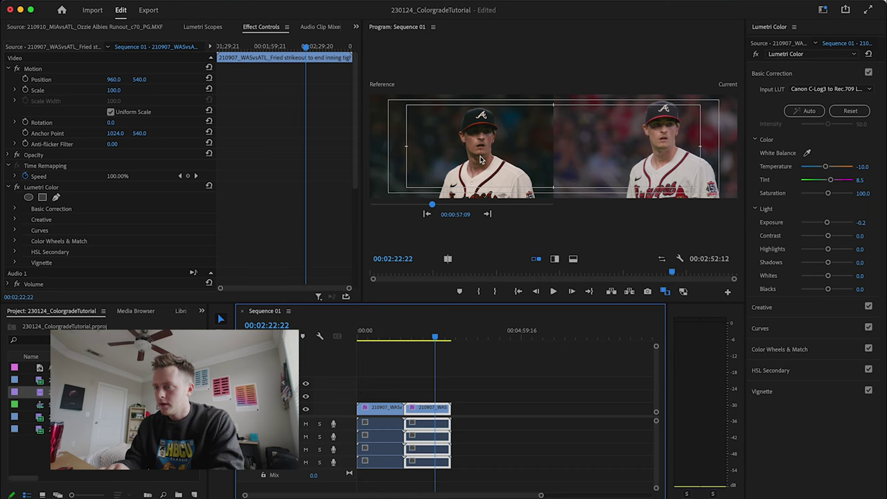
{"action": "key", "text": "ctrl+grave"}
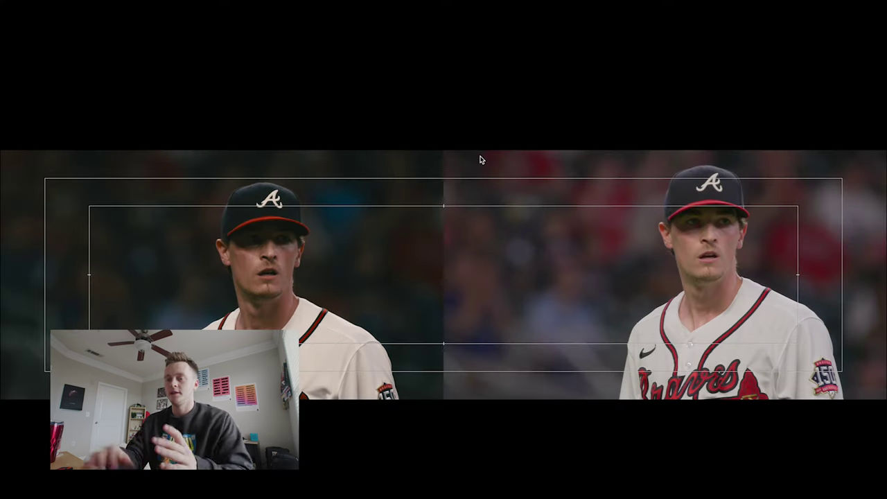